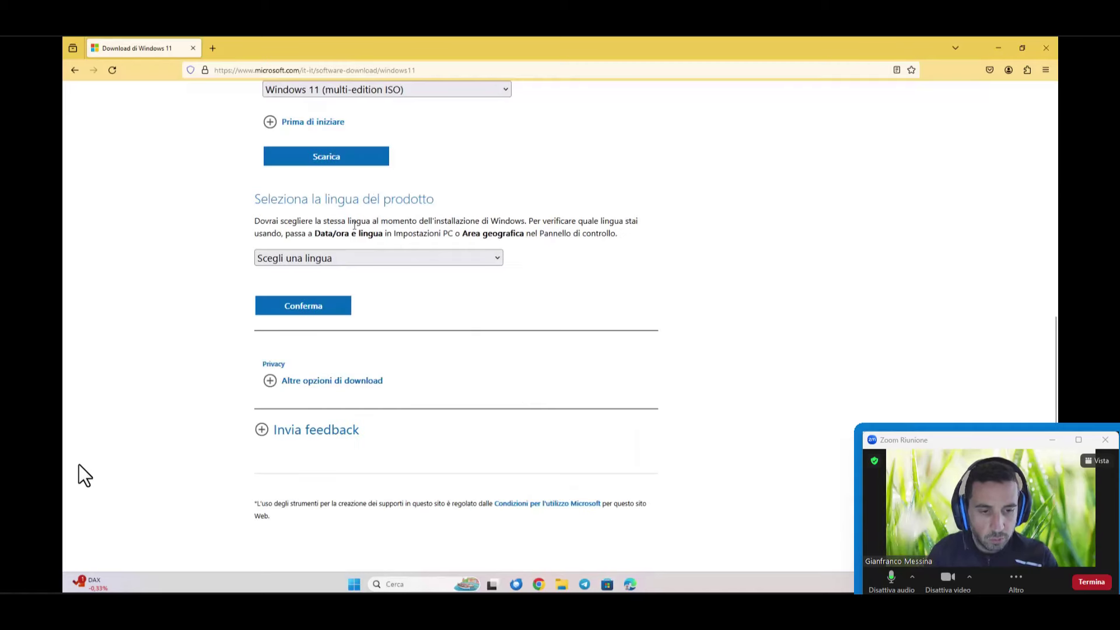
Choose Inglese (Stati Uniti) as the product language, confirm it, and download the 64-bit Windows 11 ISO
{"action": "left_click", "coordinate": [337, 259]}
{"action": "scroll", "coordinate": [361, 366], "scroll_direction": "down", "scroll_amount": 4}
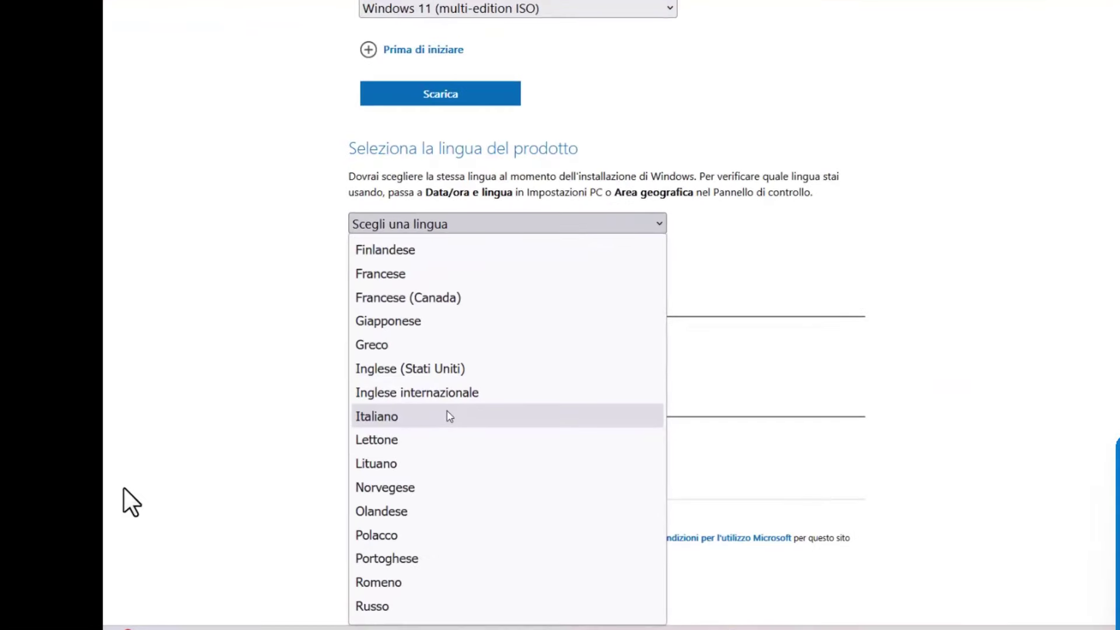
{"action": "left_click", "coordinate": [451, 369]}
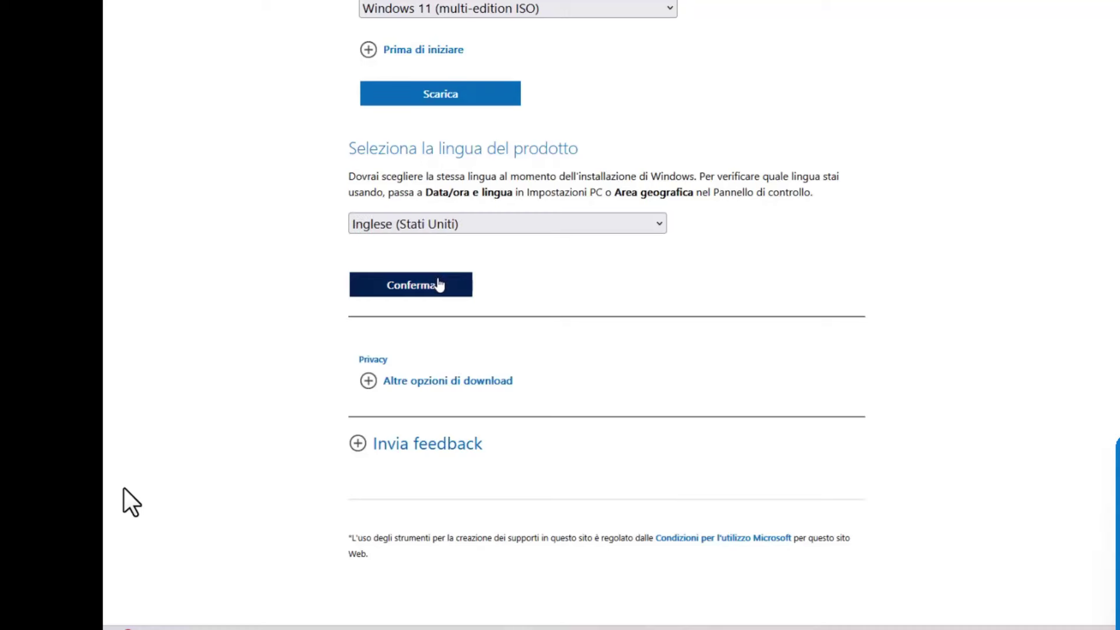
{"action": "left_click", "coordinate": [440, 284]}
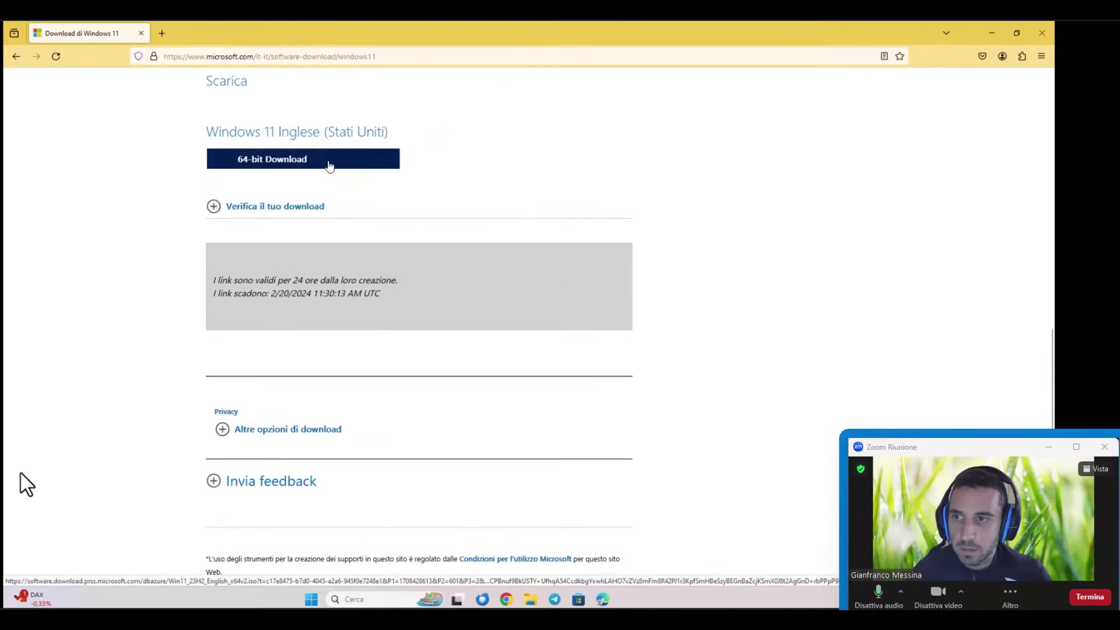
{"action": "left_click", "coordinate": [394, 140]}
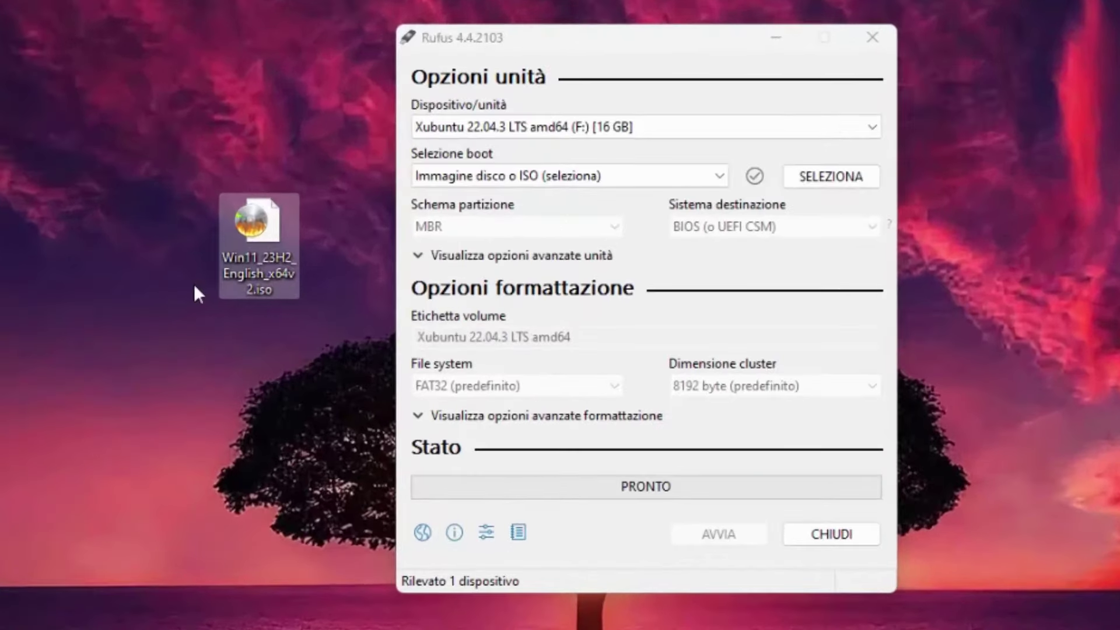
In Rufus, load Win11_23H2_English_x64v2.iso from the desktop as the boot image with the standard Windows installation option
{"action": "left_click_drag", "start_coordinate": [266, 234], "coordinate": [466, 181]}
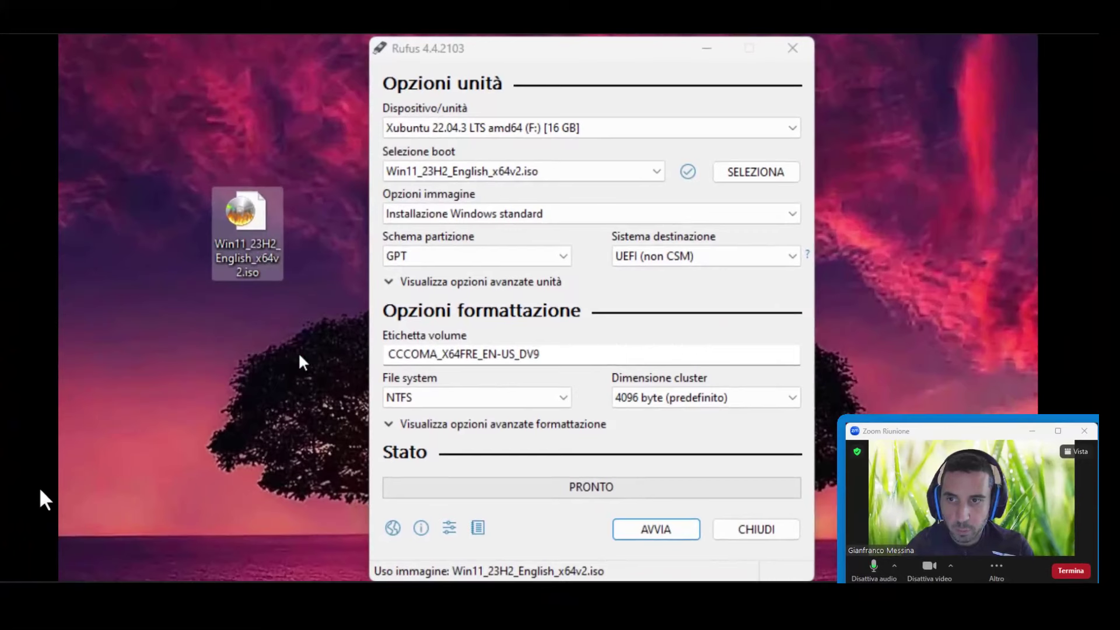
{"action": "left_click", "coordinate": [490, 216]}
{"action": "left_click", "coordinate": [496, 217]}
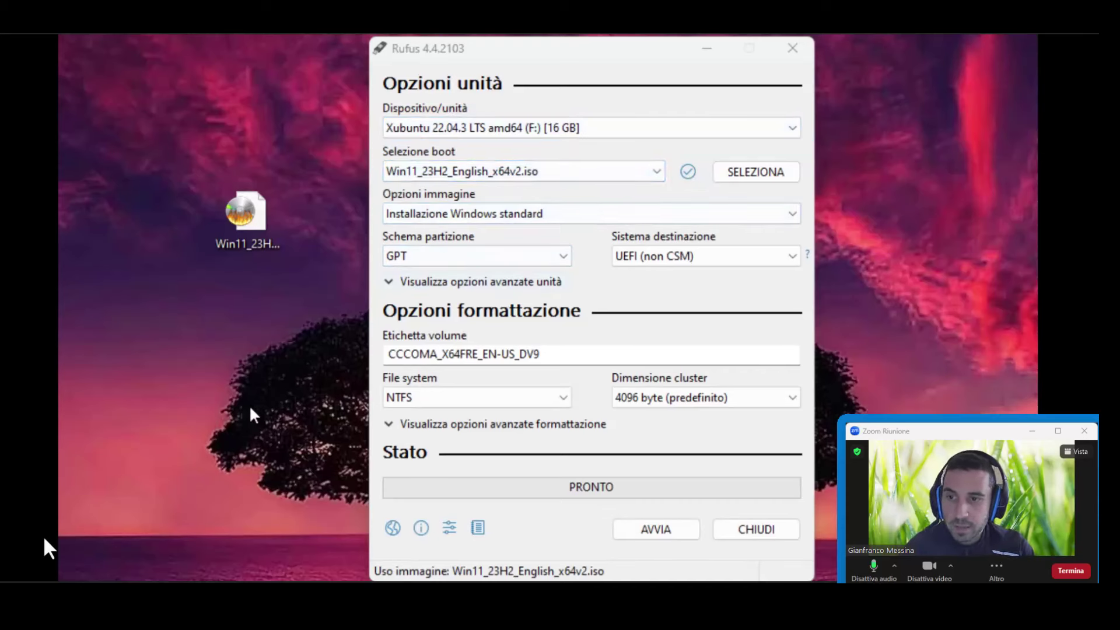
Try the MBR partition scheme, check the target system choices, and switch the scheme back to GPT
{"action": "left_click", "coordinate": [436, 258]}
{"action": "left_click", "coordinate": [436, 259]}
{"action": "left_click", "coordinate": [402, 272]}
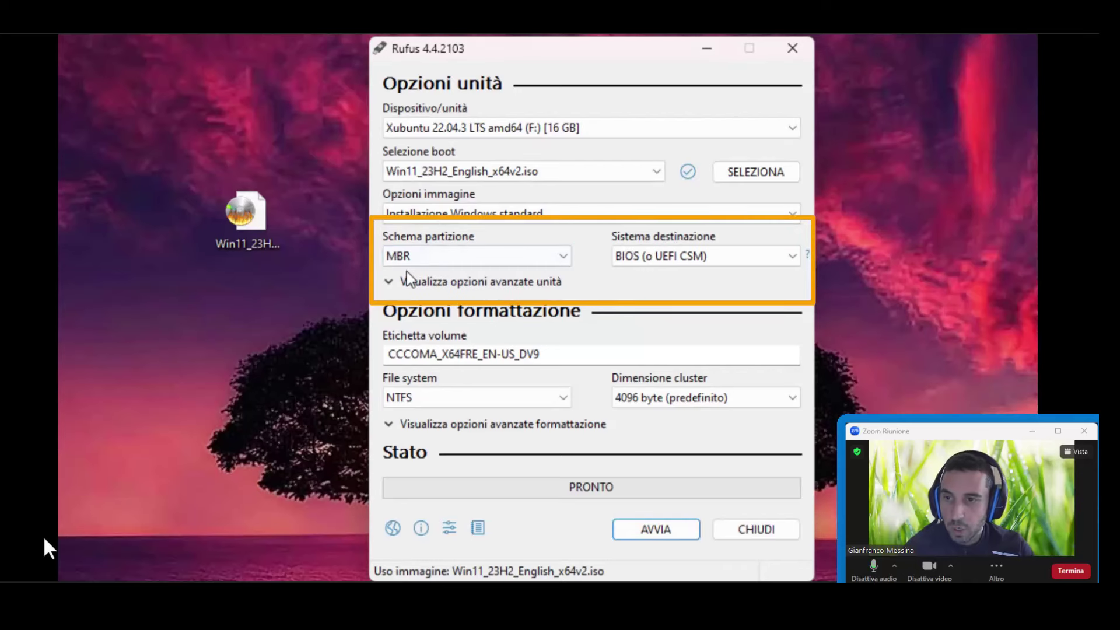
{"action": "left_click", "coordinate": [649, 257]}
{"action": "left_click", "coordinate": [642, 256]}
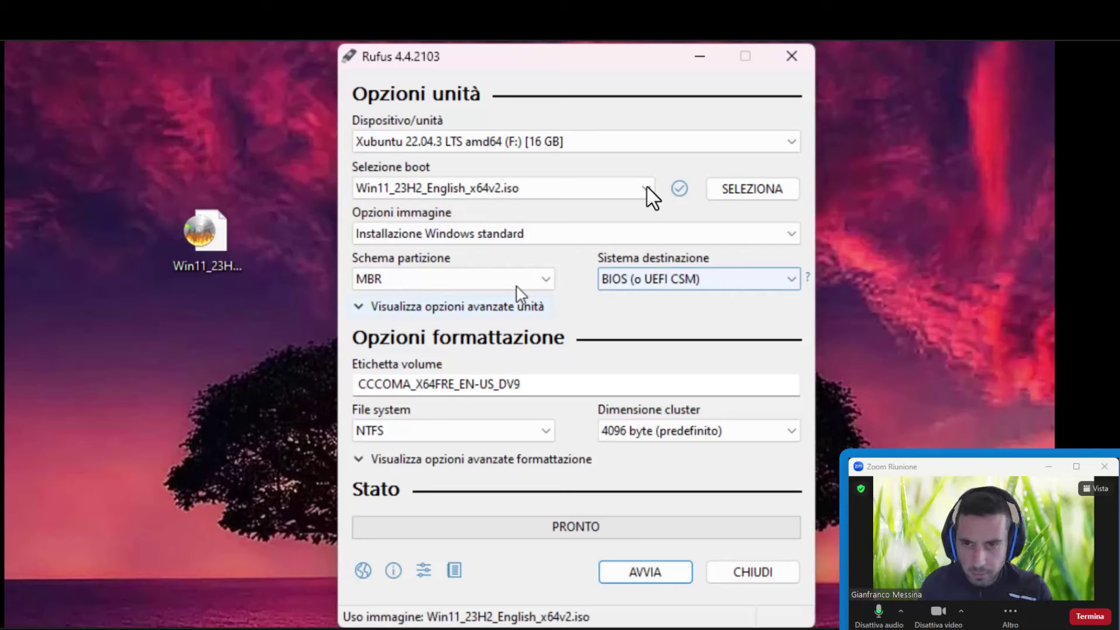
{"action": "scroll", "coordinate": [688, 283], "scroll_direction": "down", "scroll_amount": 1}
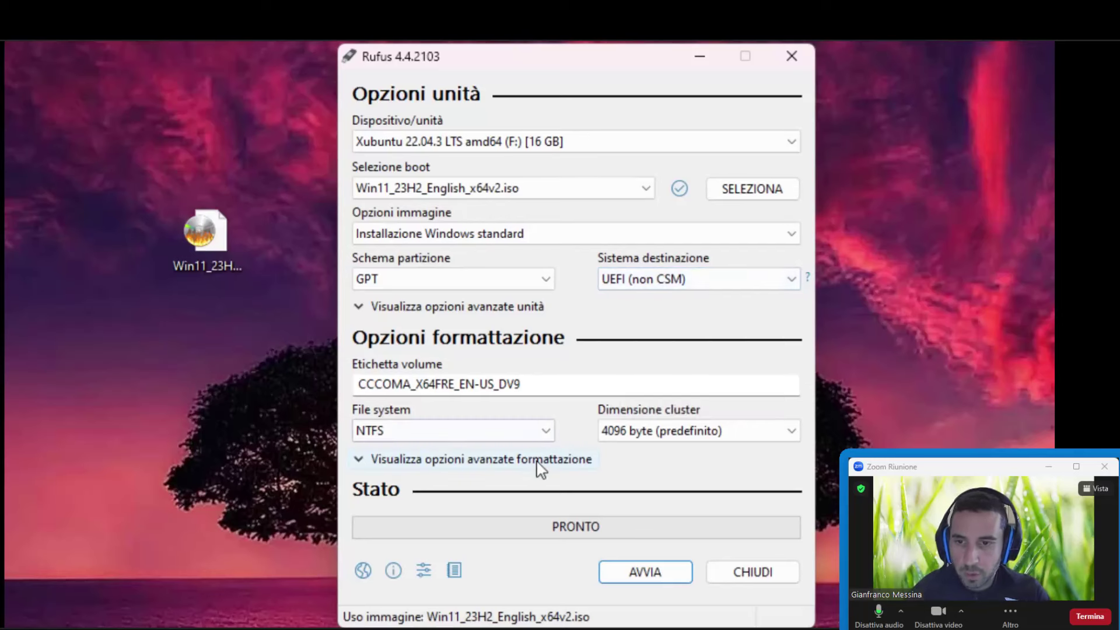
Set the volume label to Win11 and the partition scheme to MBR
{"action": "left_click_drag", "start_coordinate": [551, 385], "coordinate": [309, 386]}
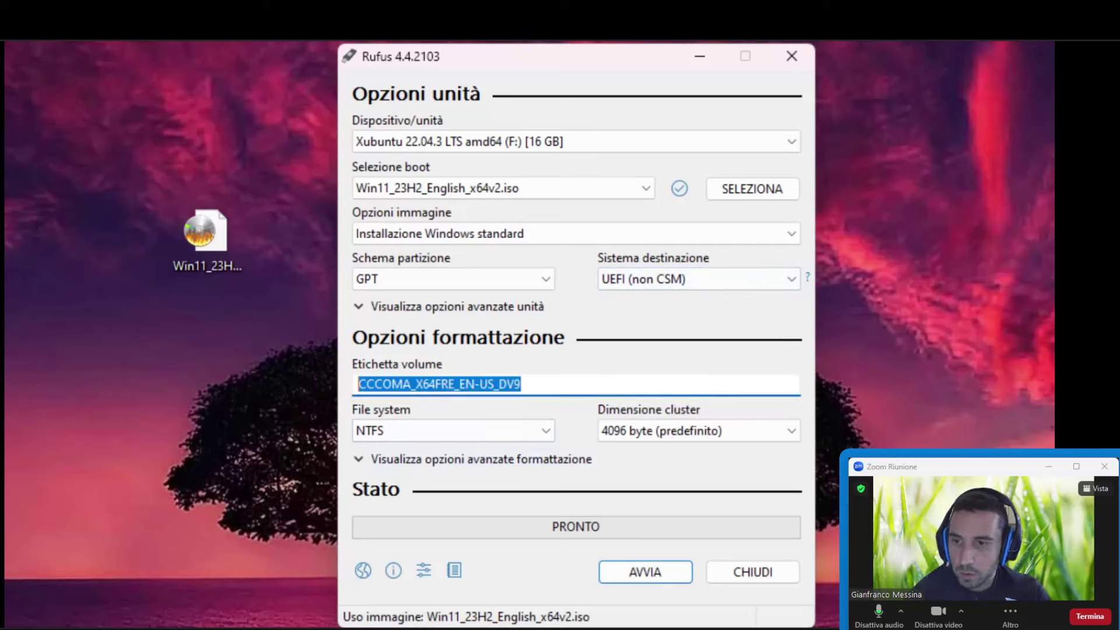
{"action": "type", "text": "Win11"}
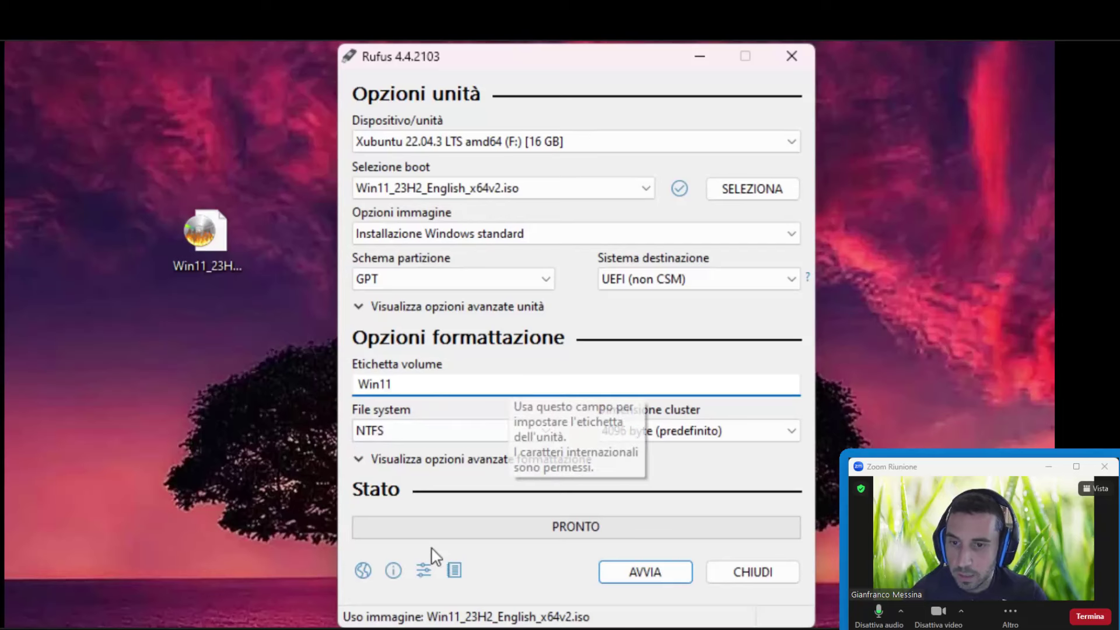
{"action": "left_click", "coordinate": [511, 286]}
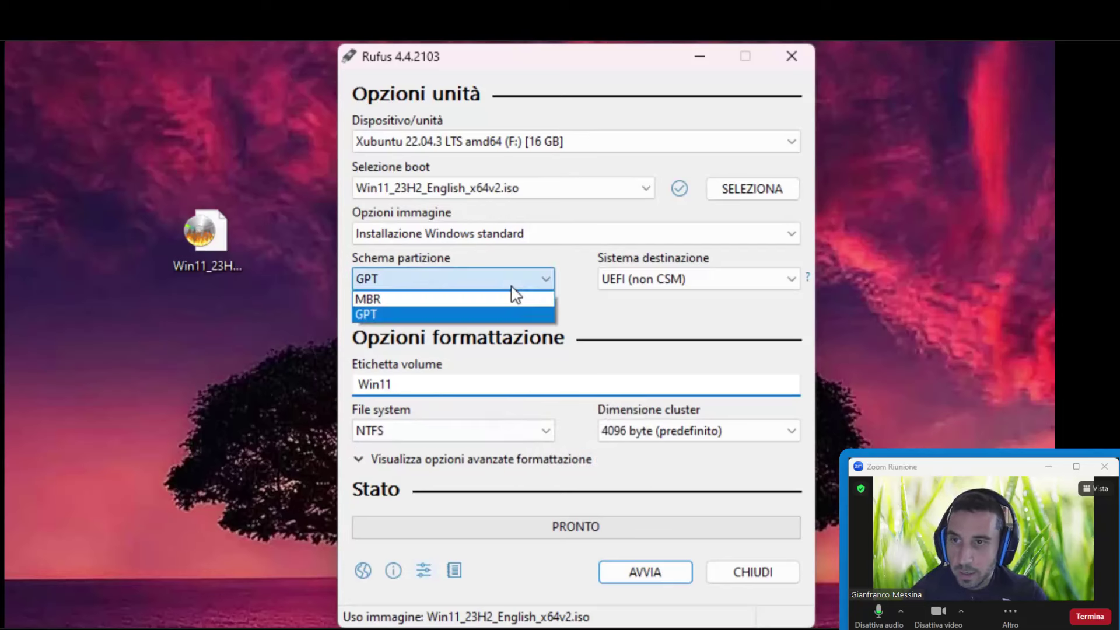
{"action": "left_click", "coordinate": [394, 300]}
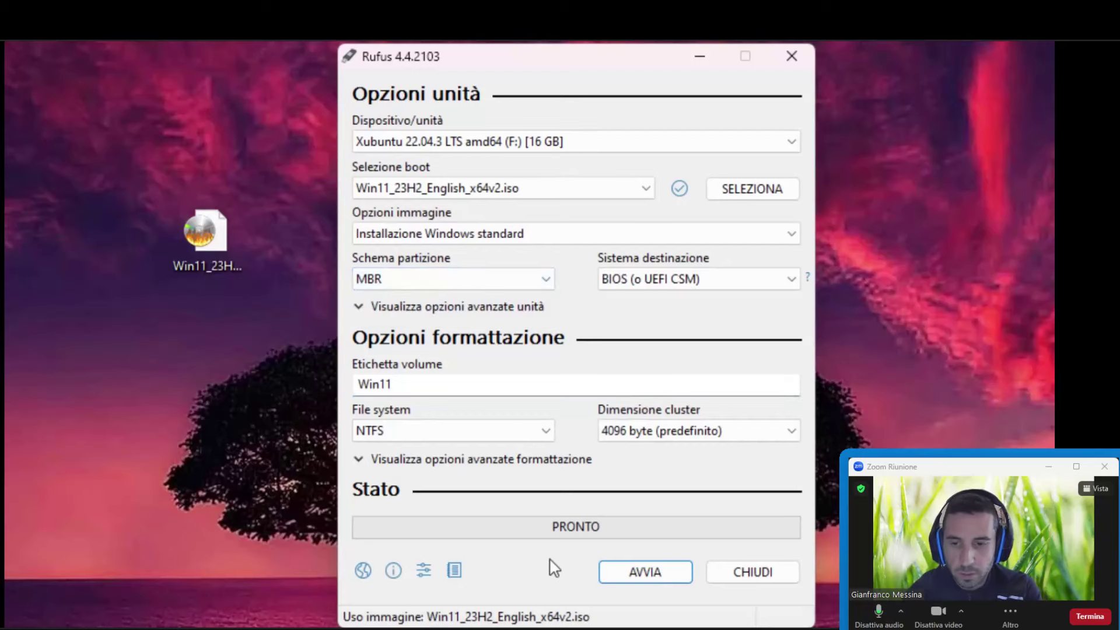
Write the USB drive with the 4GB+ RAM, Secure Boot, TPM 2.0 and online Microsoft account requirements removed, and close Rufus when done
{"action": "left_click", "coordinate": [675, 578]}
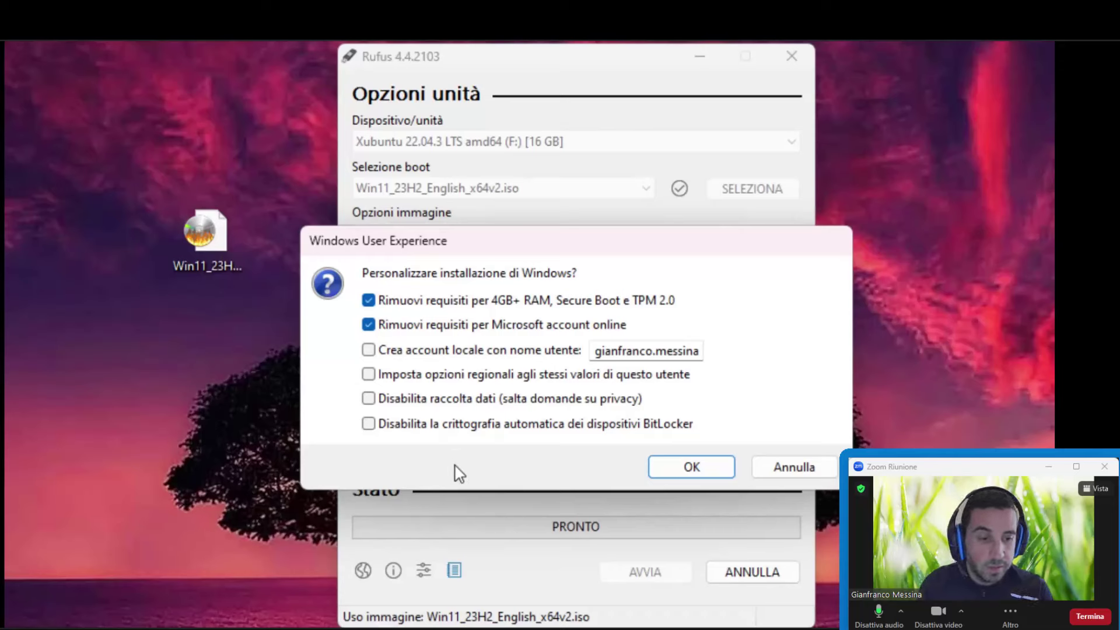
{"action": "left_click", "coordinate": [692, 470]}
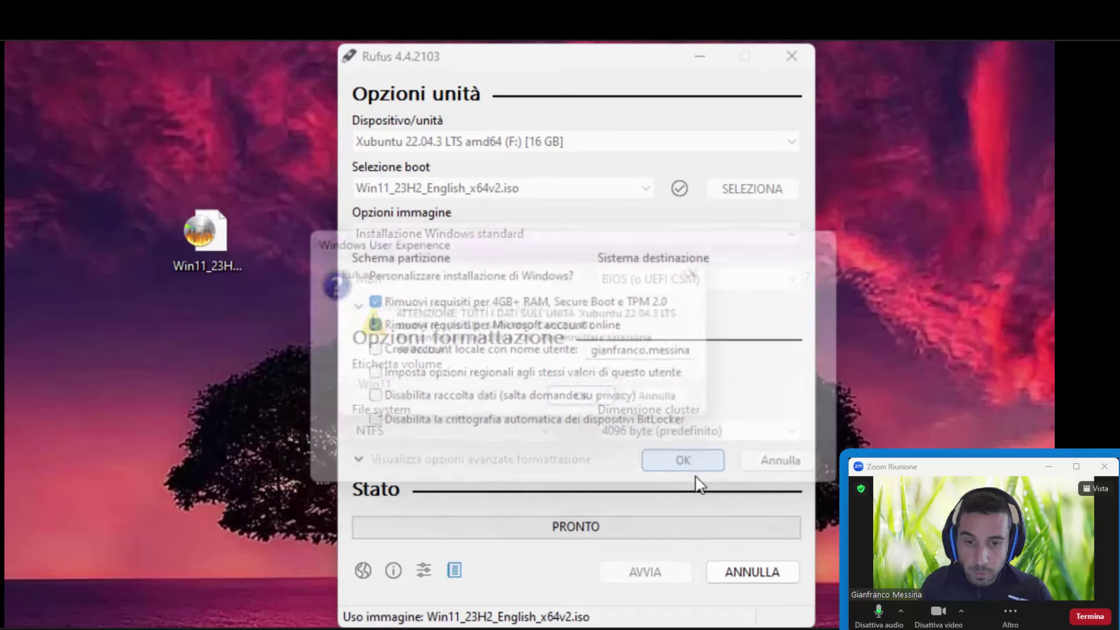
{"action": "left_click", "coordinate": [610, 407]}
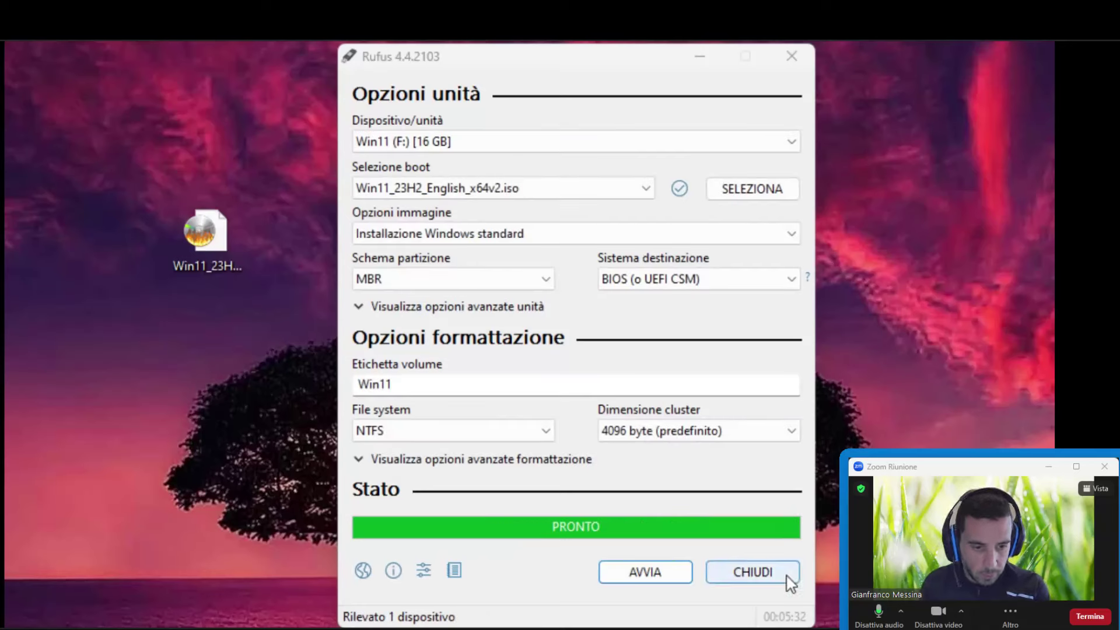
{"action": "left_click", "coordinate": [732, 574]}
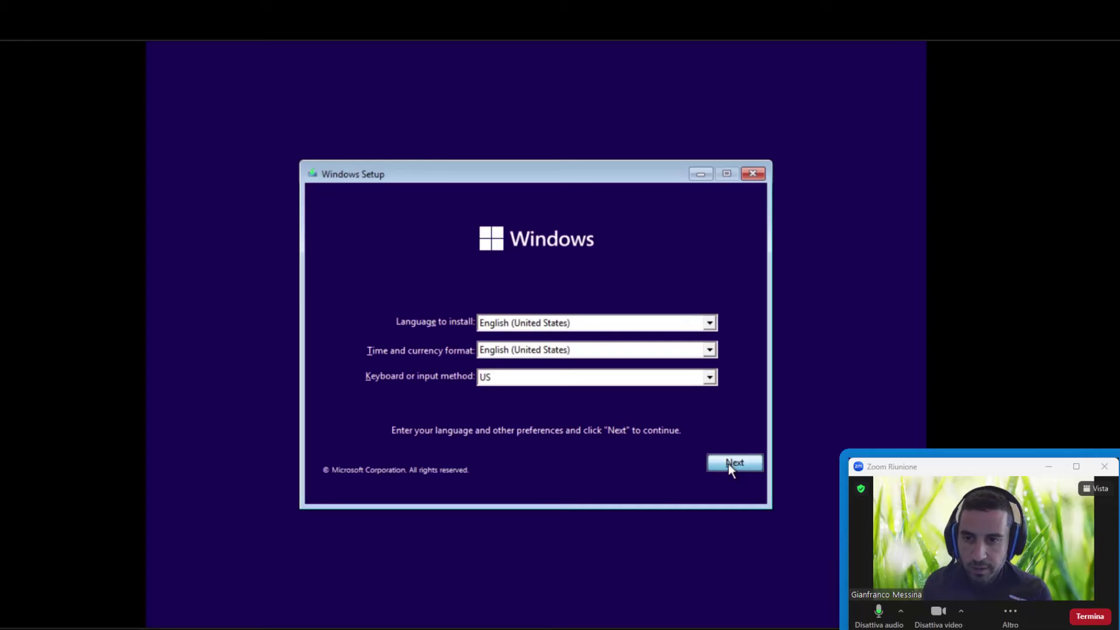
In Windows Setup, start the installation with English (United States) settings and no product key, choosing the Windows 11 Pro edition
{"action": "left_click", "coordinate": [728, 463]}
{"action": "left_click", "coordinate": [537, 335]}
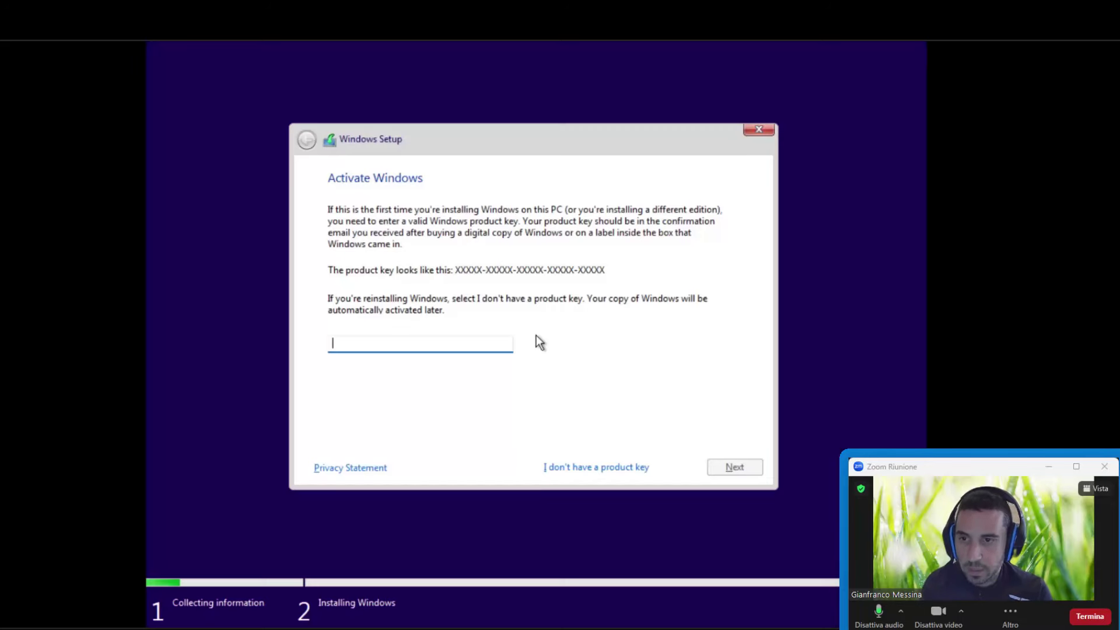
{"action": "left_click", "coordinate": [581, 466]}
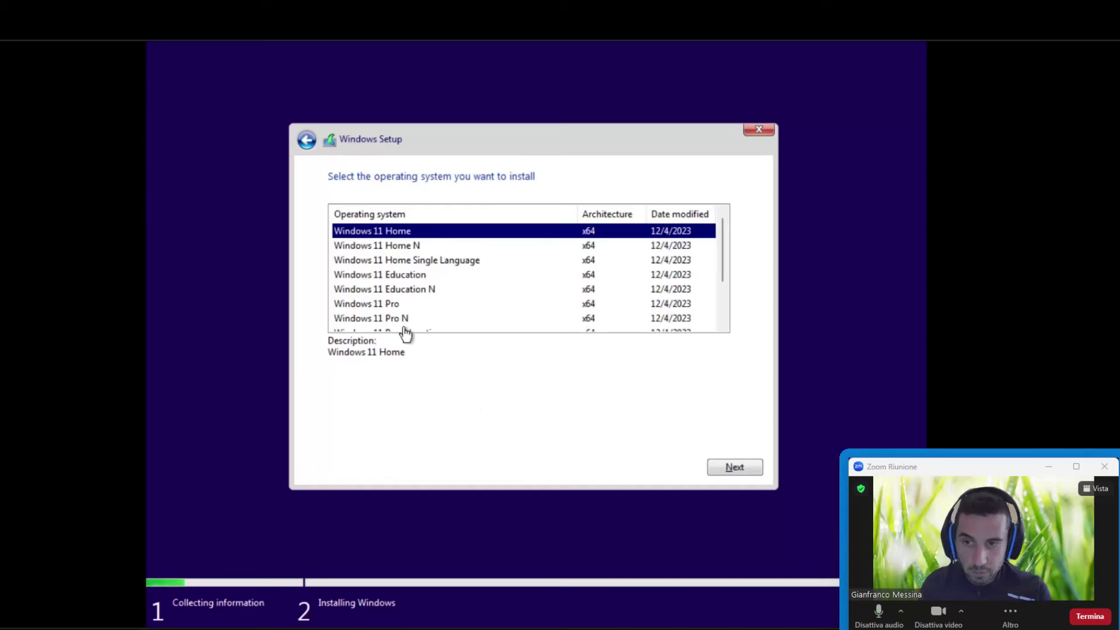
{"action": "left_click", "coordinate": [400, 304]}
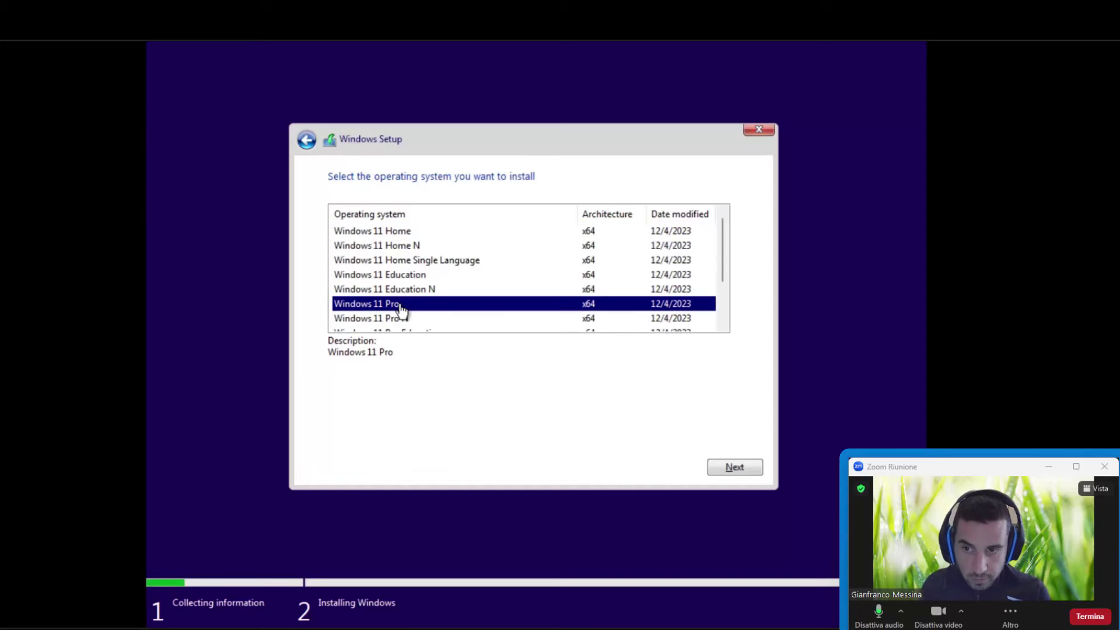
{"action": "left_click", "coordinate": [750, 473]}
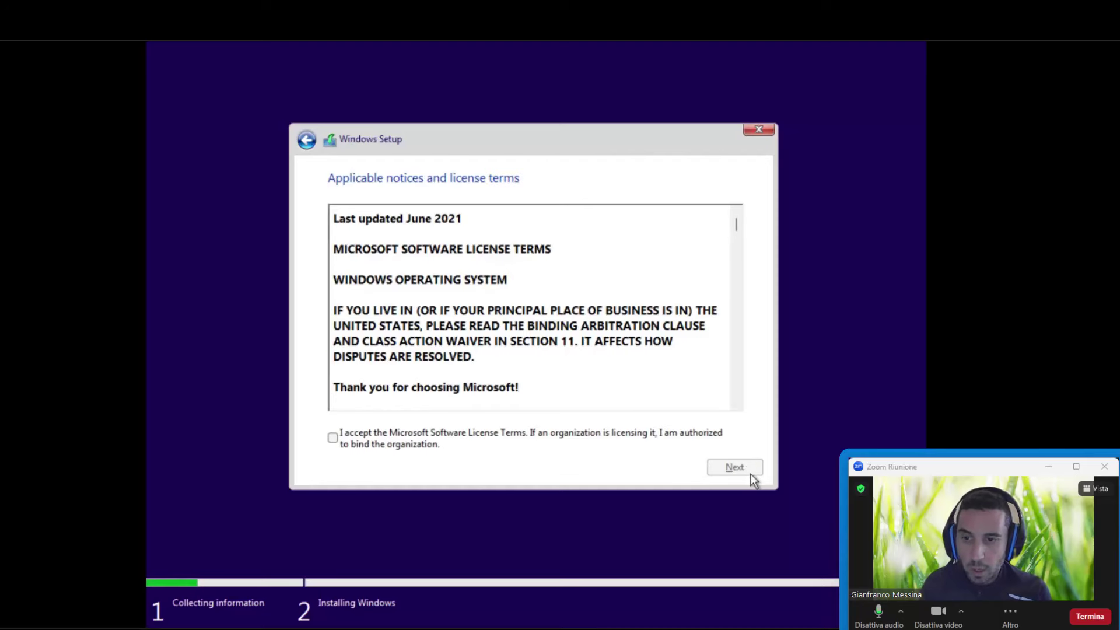
Accept the license terms and start a custom Windows-only installation on the unallocated space of Drive 0
{"action": "left_click", "coordinate": [616, 432]}
{"action": "left_click", "coordinate": [744, 474]}
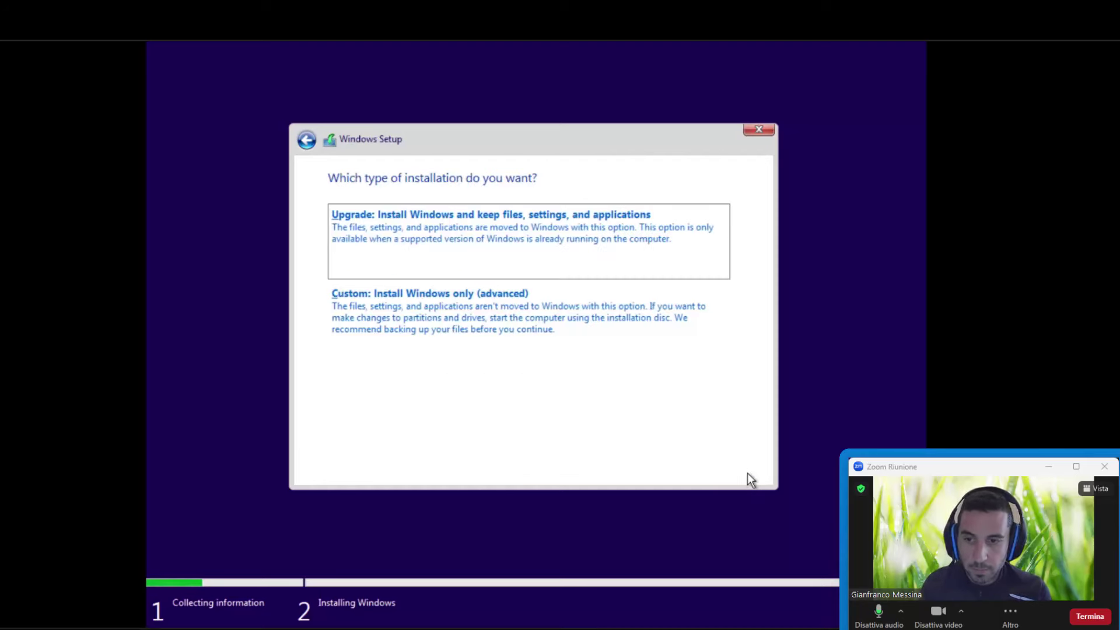
{"action": "left_click", "coordinate": [517, 324]}
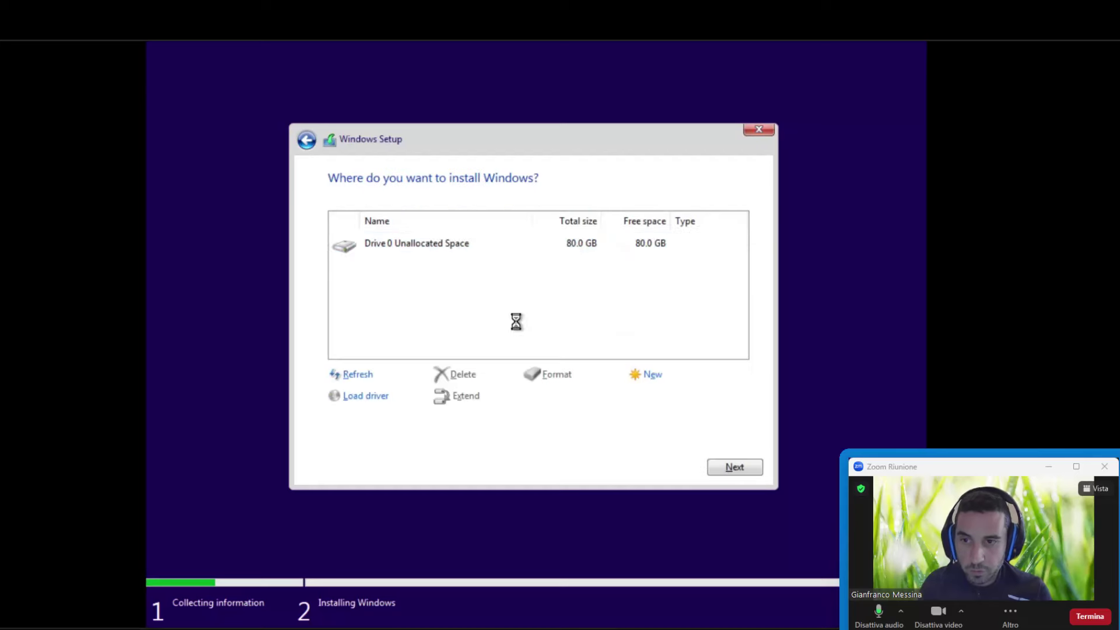
{"action": "left_click", "coordinate": [733, 466]}
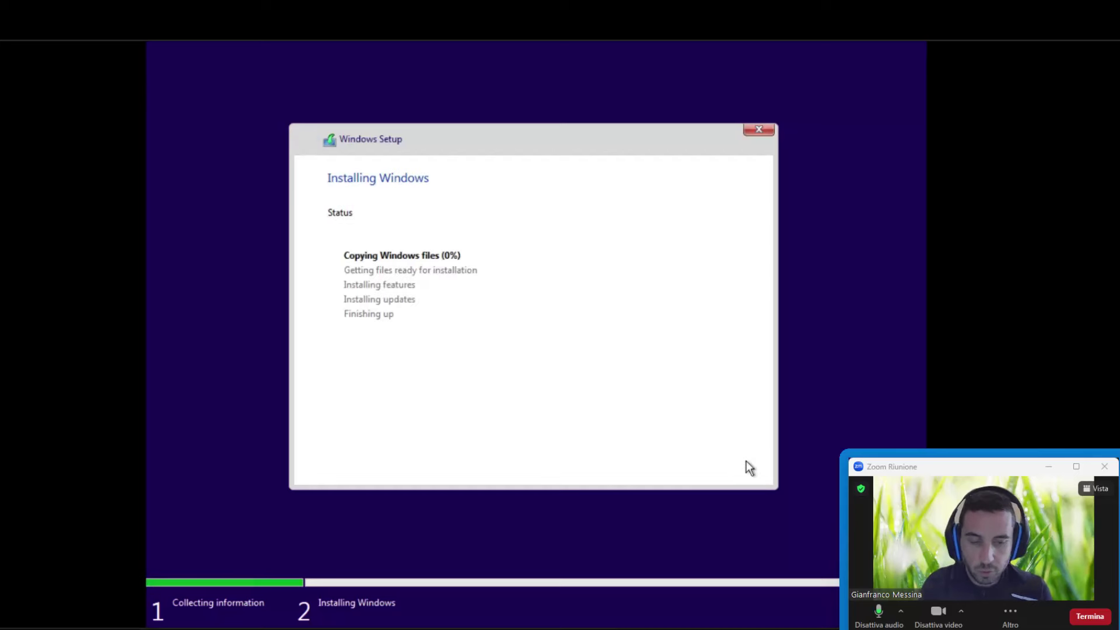